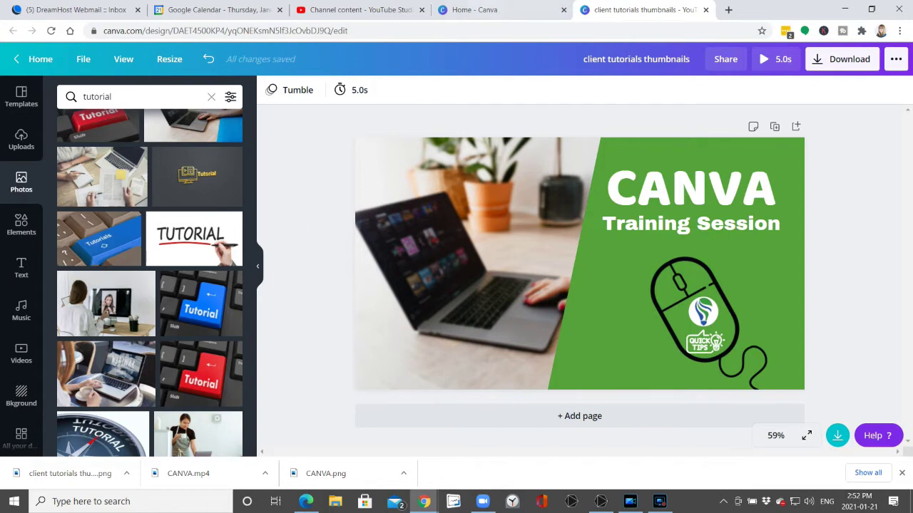
Start a new blank Poster (US) design in its own tab from the Canva home page
click(474, 10)
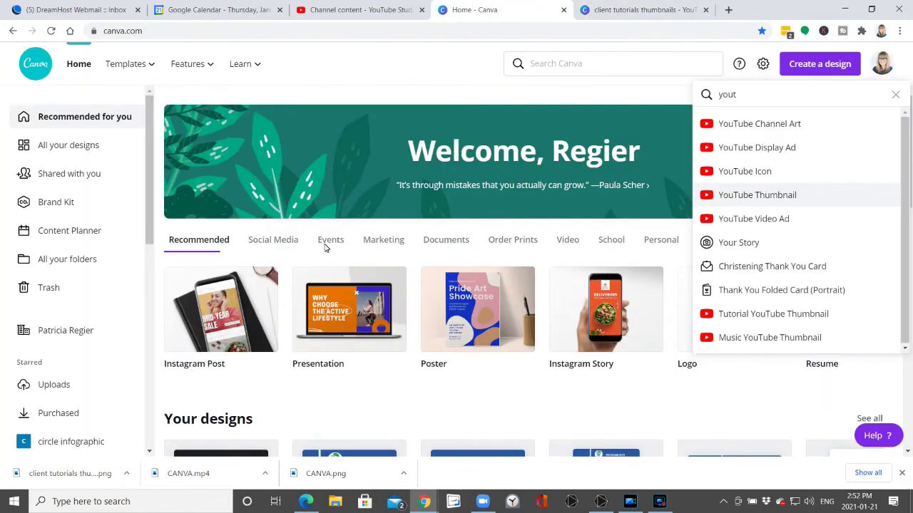
key(Return)
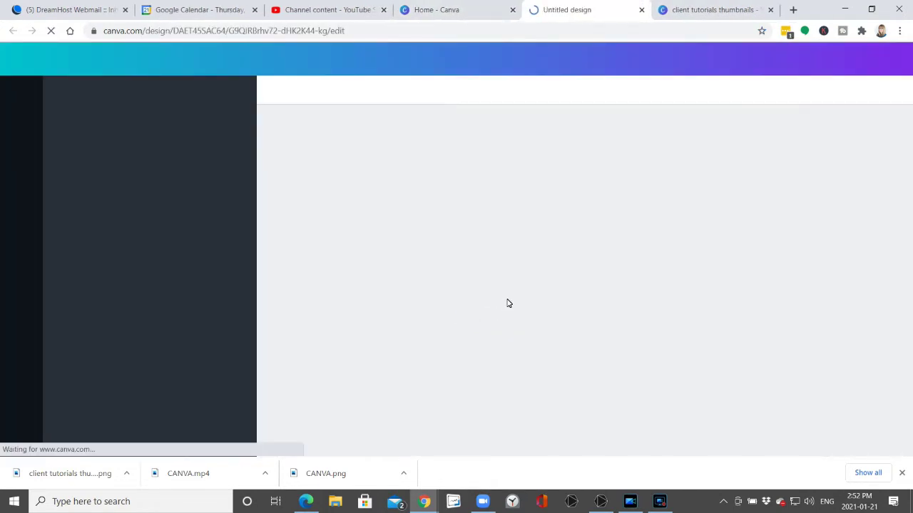
Apply the FEB 25 2019 La Musique Festival template to the blank poster page
click(717, 9)
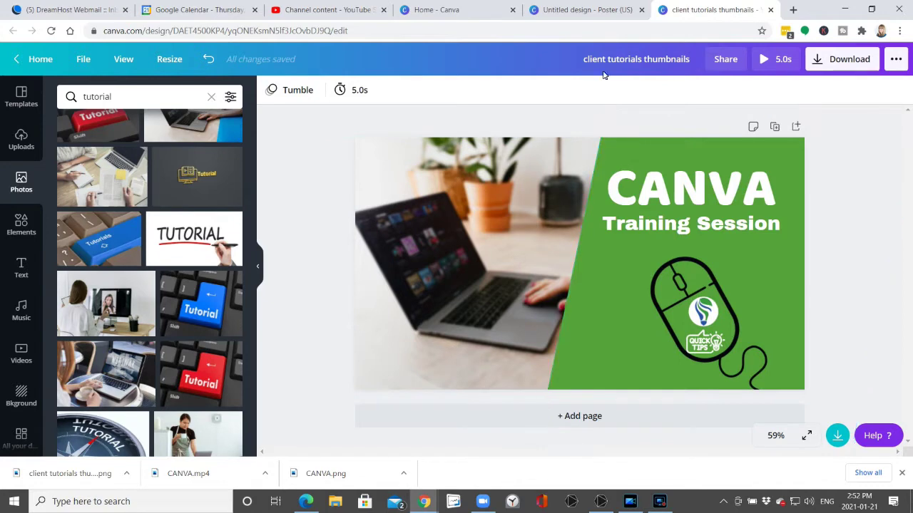
click(585, 10)
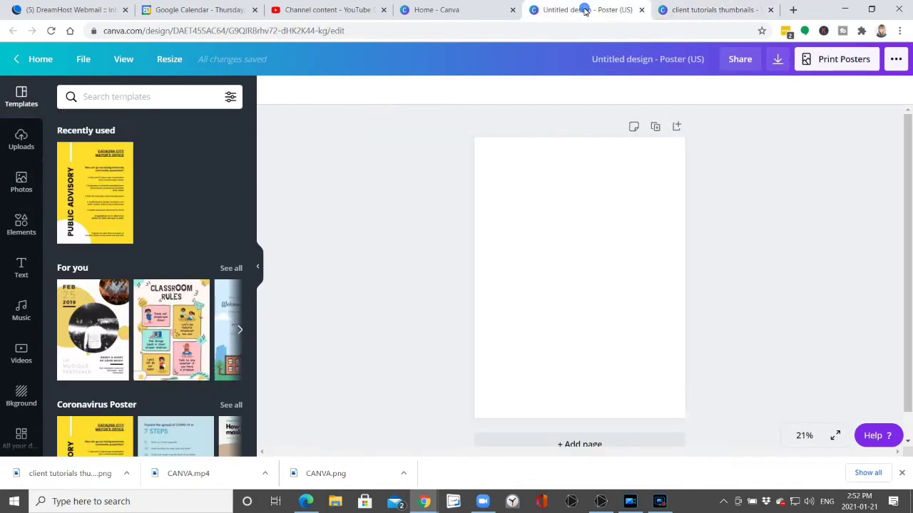
click(559, 201)
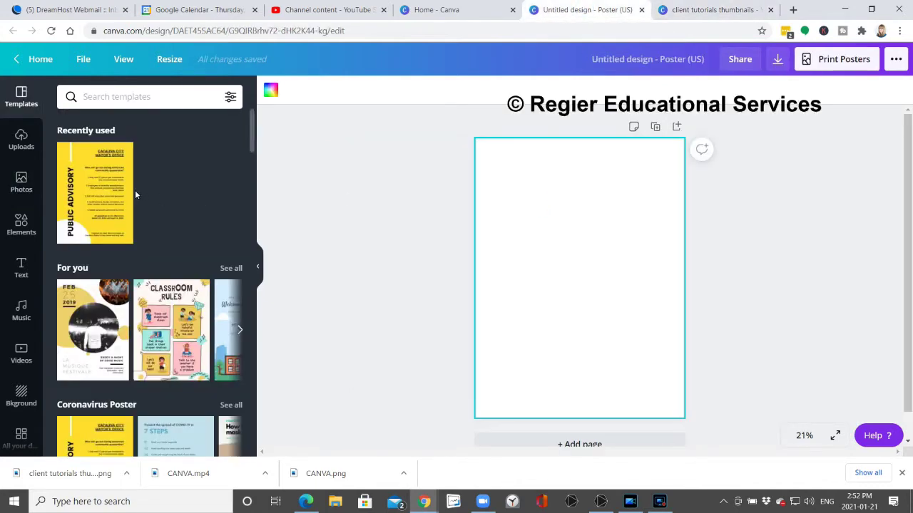
click(83, 345)
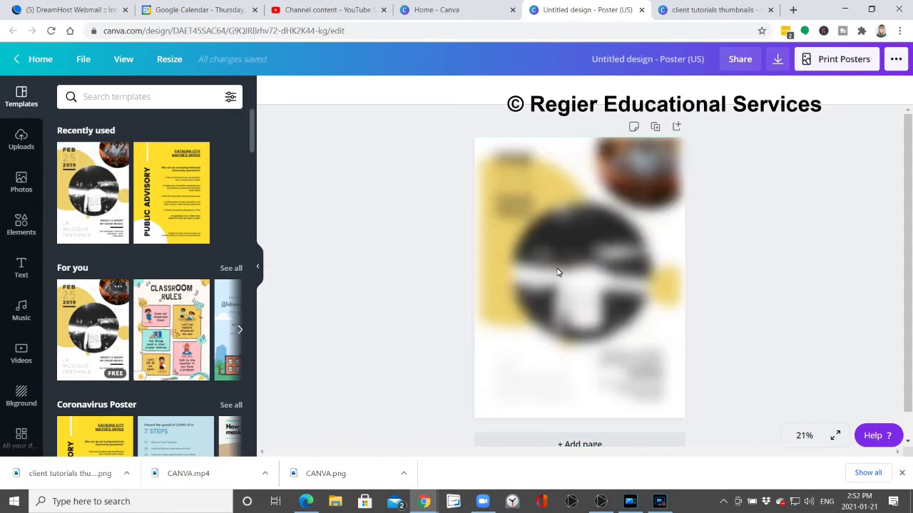
click(741, 239)
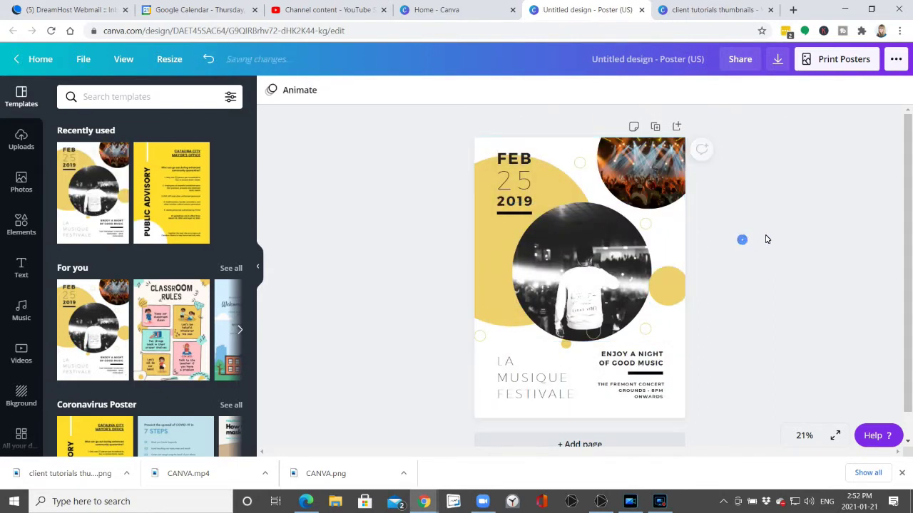
Try PNG then PDF Print as the poster's download file type, then return to the thumbnails design
click(777, 62)
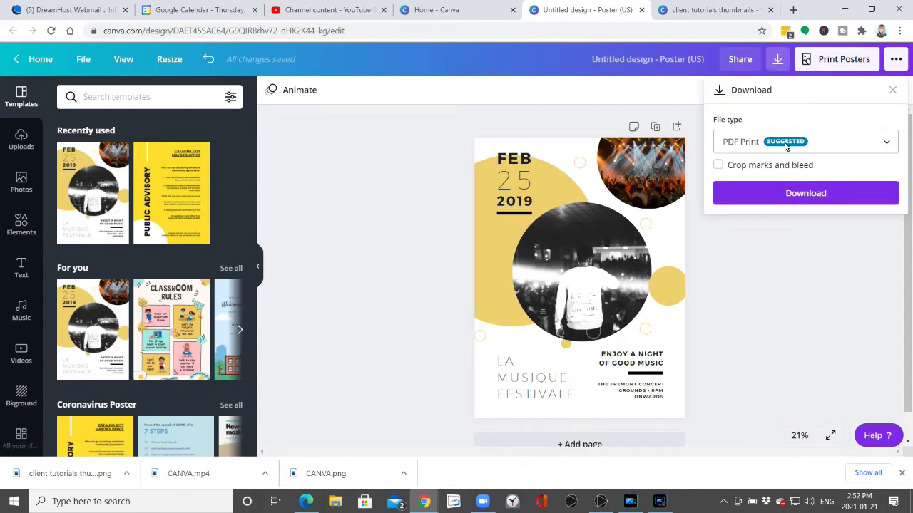
click(887, 145)
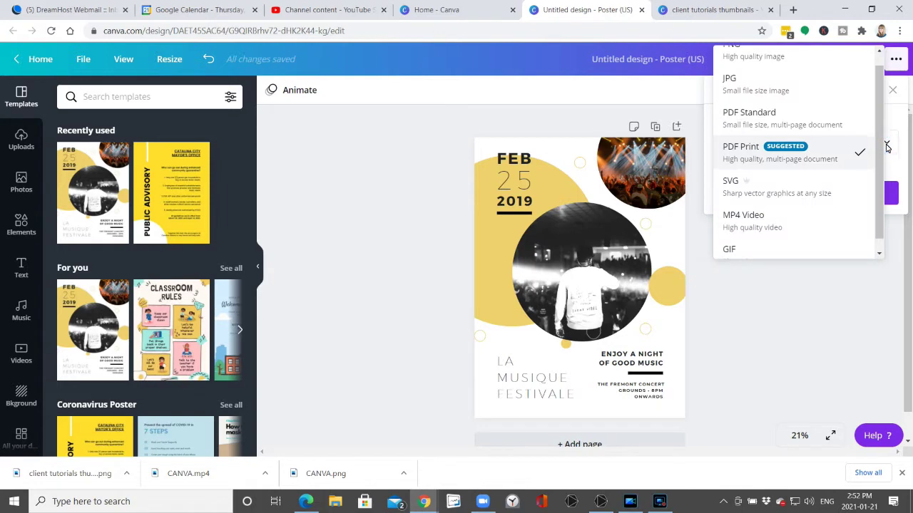
scroll(860, 148, up, 1)
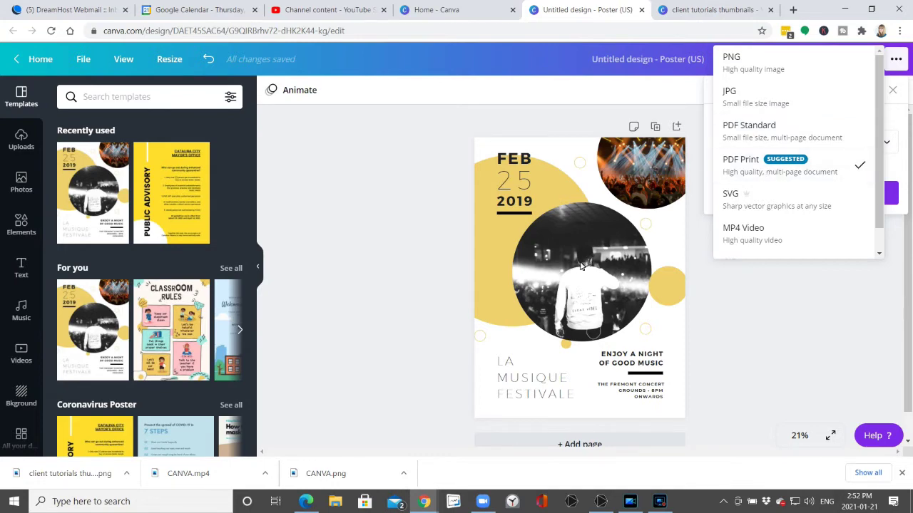
click(753, 60)
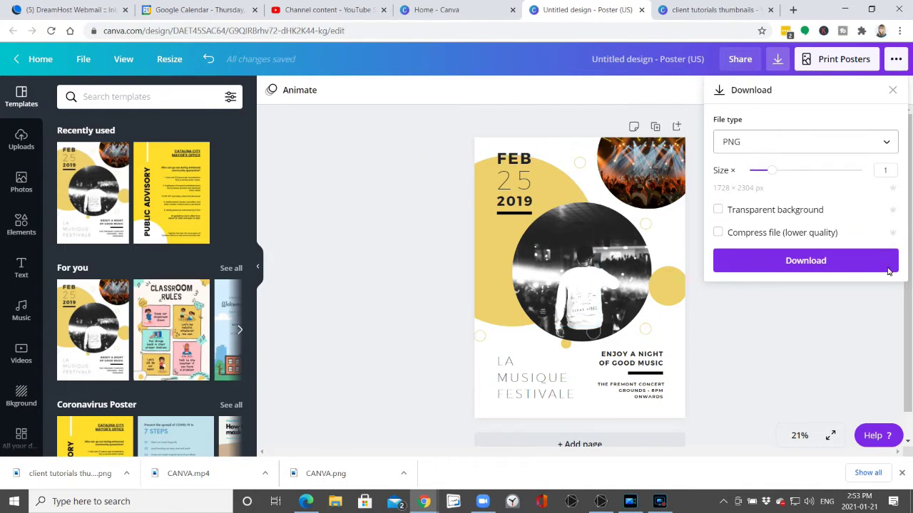
click(886, 142)
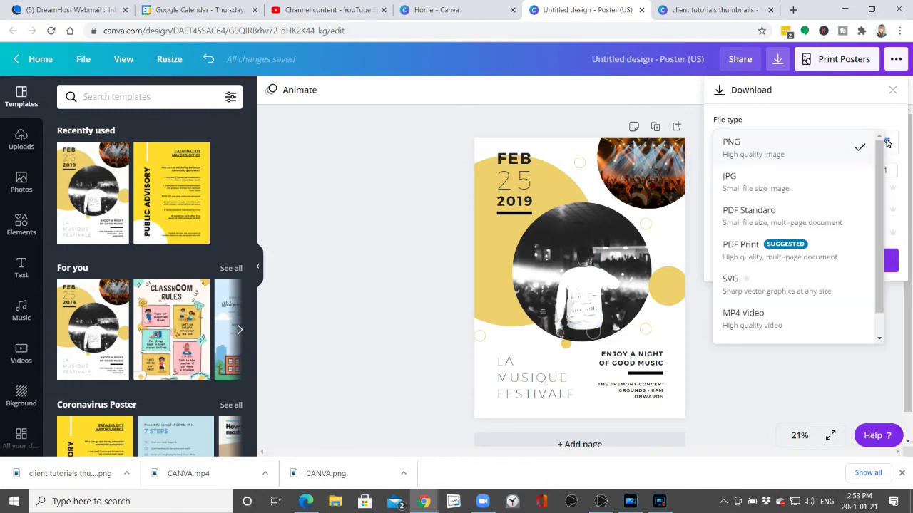
click(816, 246)
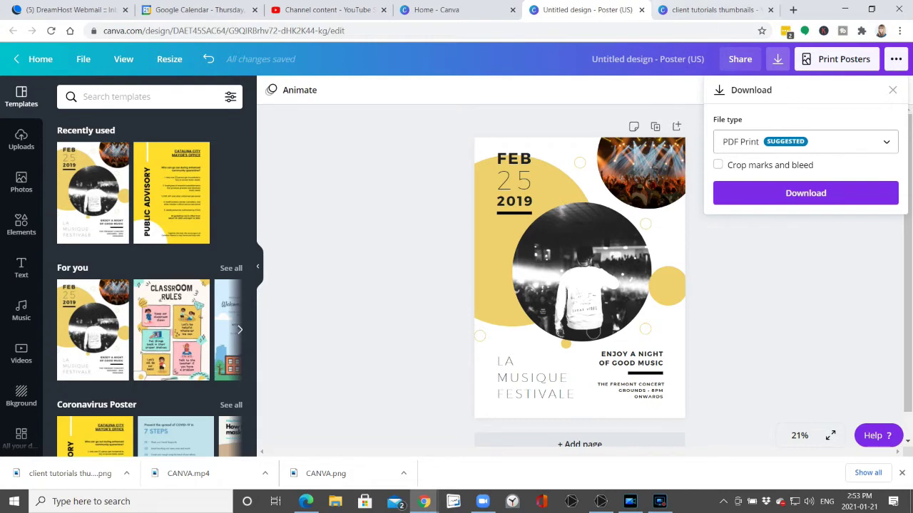
click(695, 9)
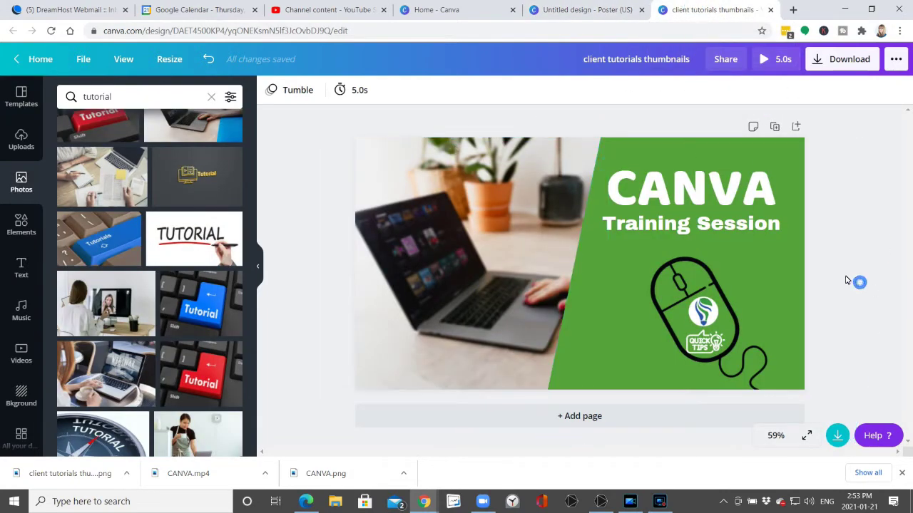
Preview the thumbnail's Tumble animation full-screen
click(298, 93)
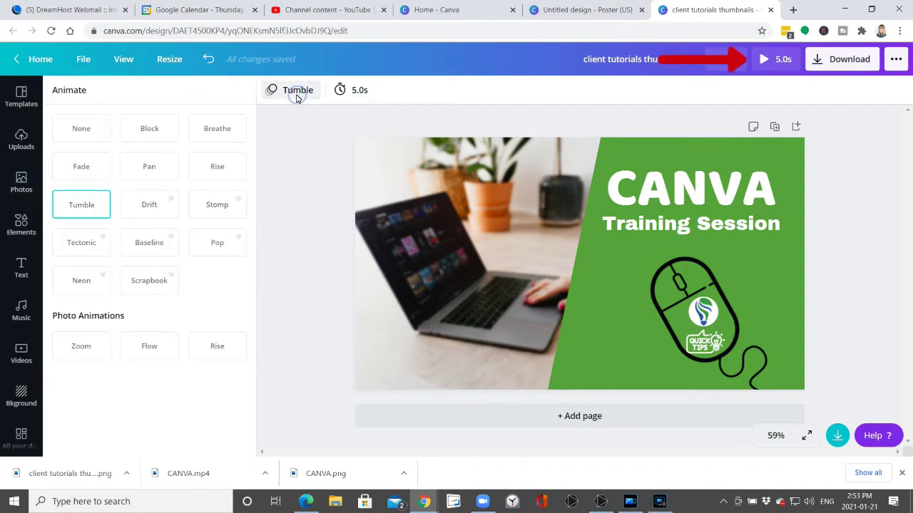
click(765, 60)
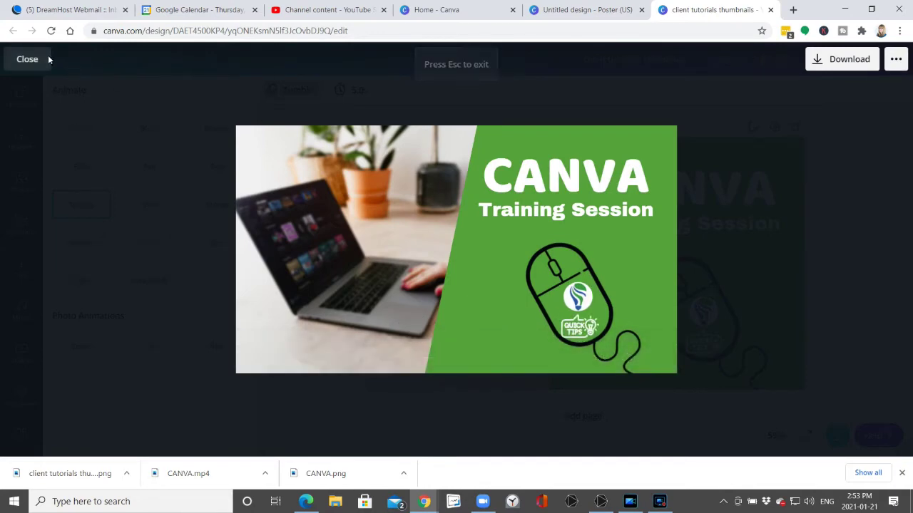
click(26, 60)
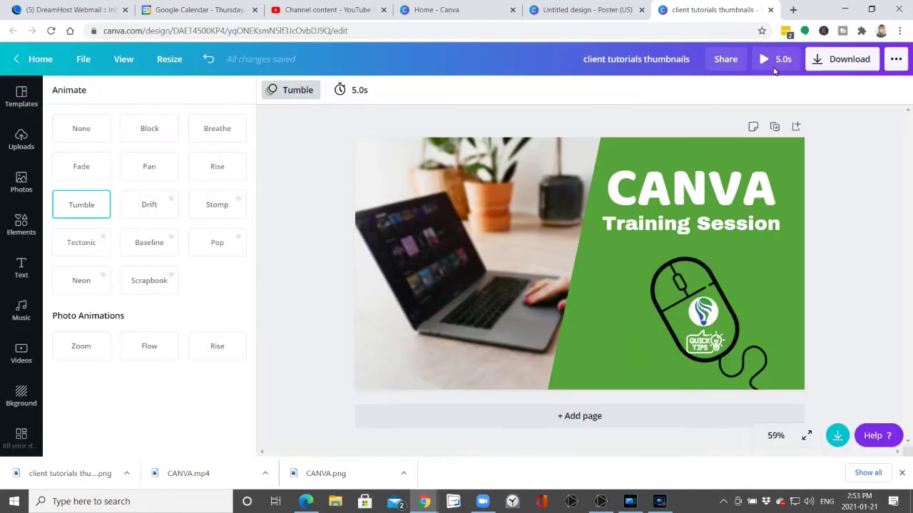
Set the design duration from 5.0s to 11.0s and preview the longer animation
click(358, 90)
drag(398, 128, 417, 126)
click(422, 158)
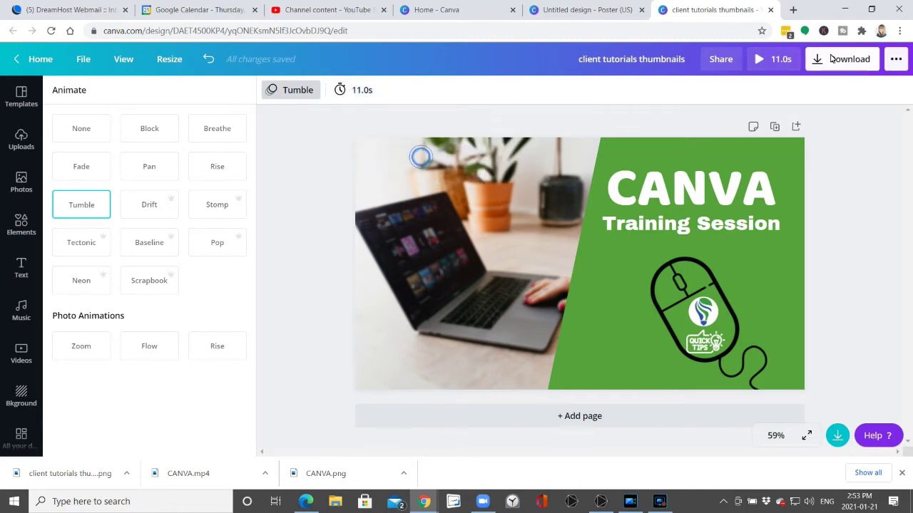
click(757, 59)
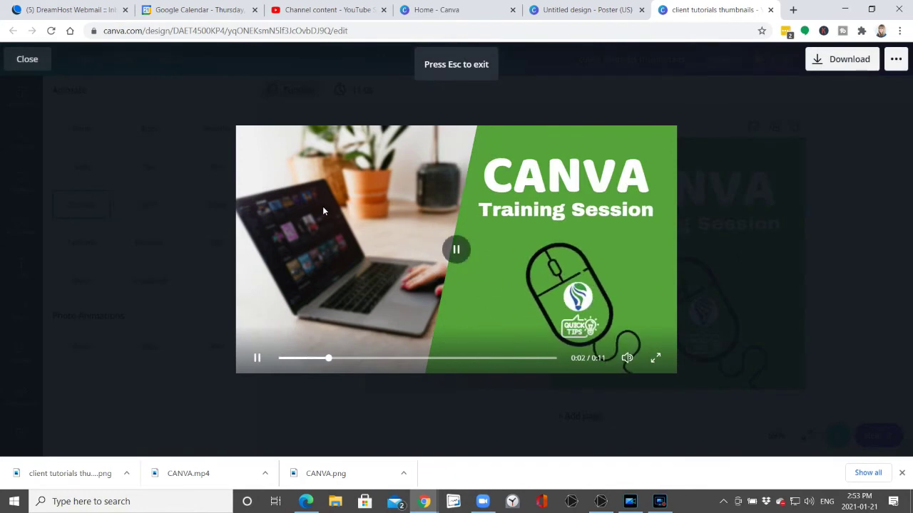
click(28, 60)
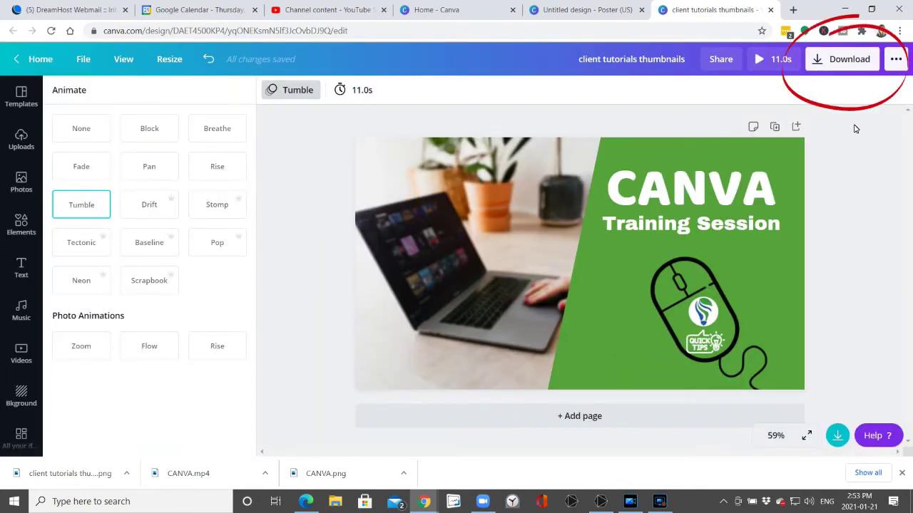
click(818, 60)
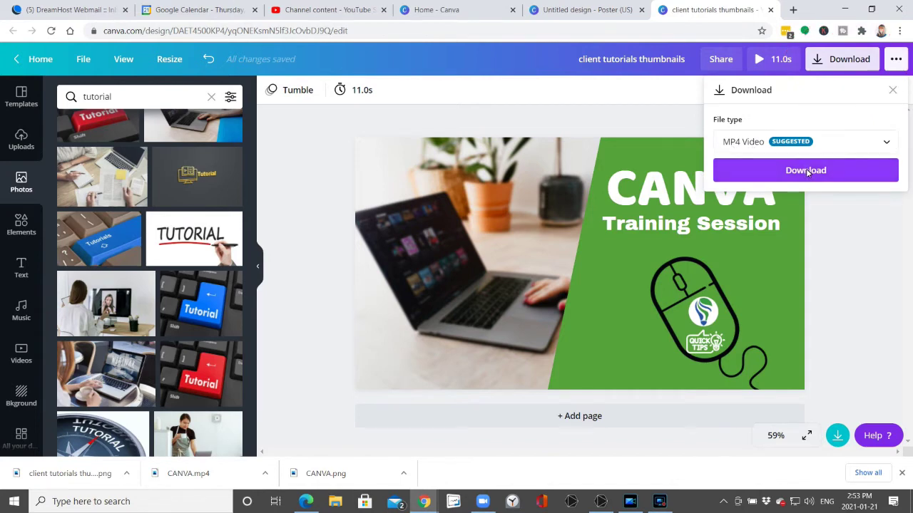
Browse the download file types and close the Download panel, keeping MP4 Video
click(888, 143)
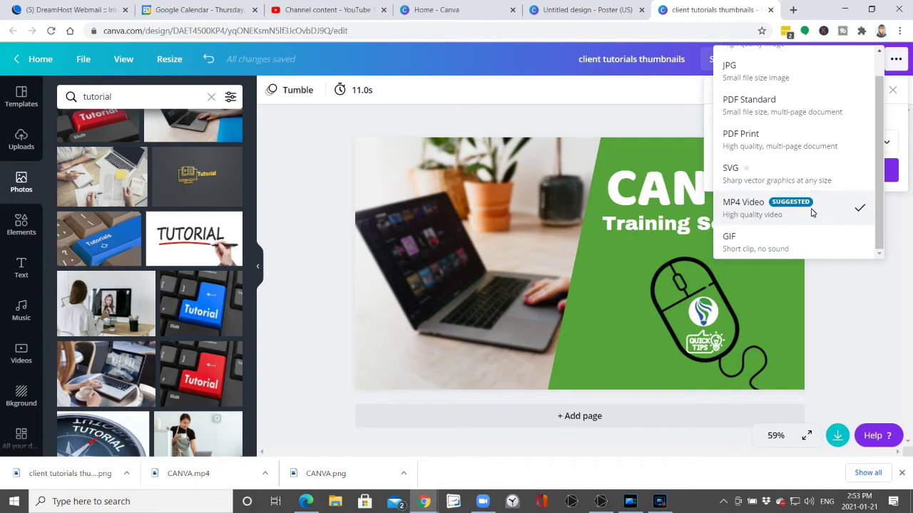
scroll(840, 155, up, 1)
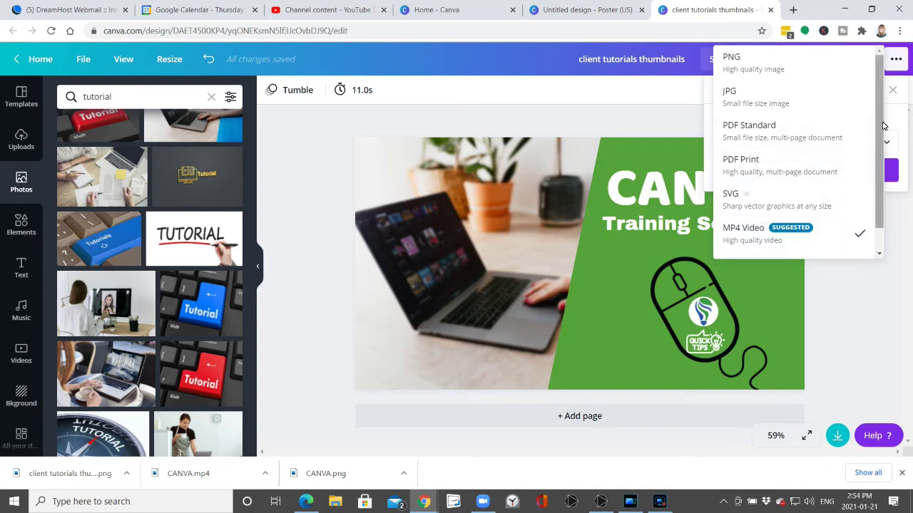
scroll(784, 107, down, 1)
click(831, 306)
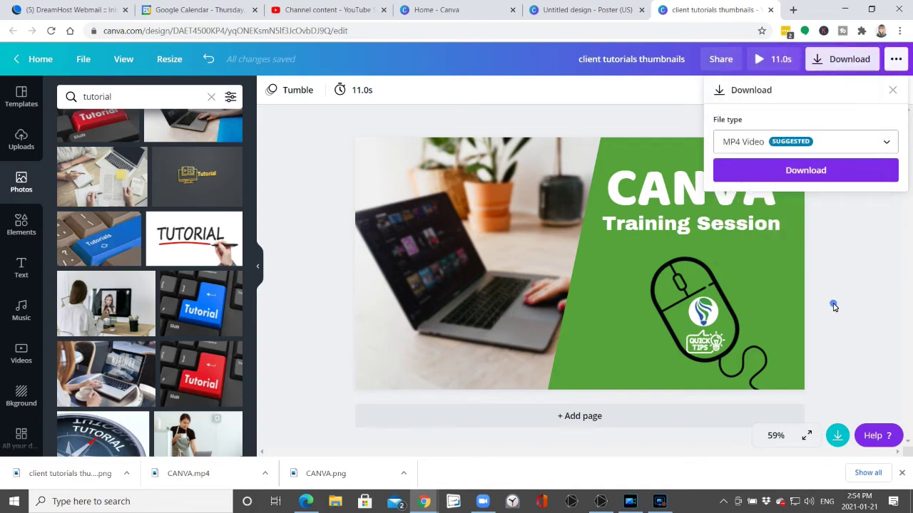
click(623, 115)
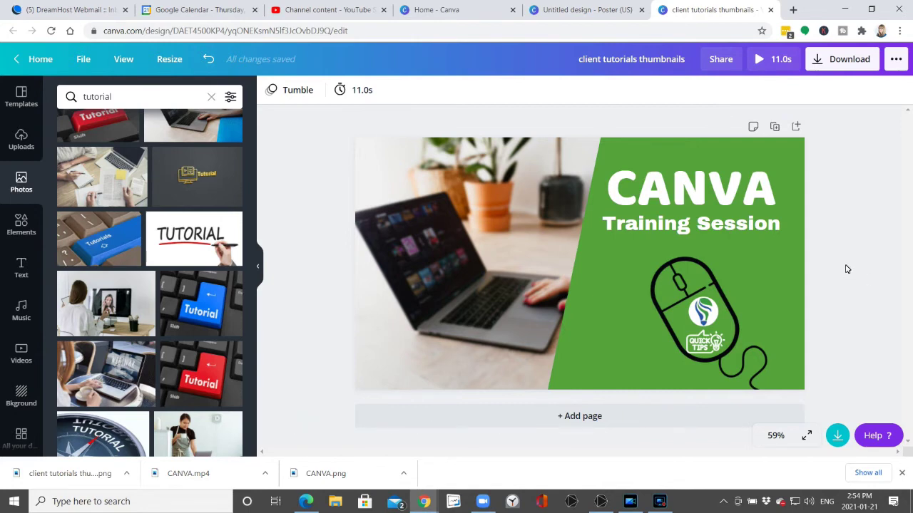
click(827, 61)
Switch the thumbnail's download file type to PNG
click(882, 139)
scroll(882, 139, up, 1)
click(813, 65)
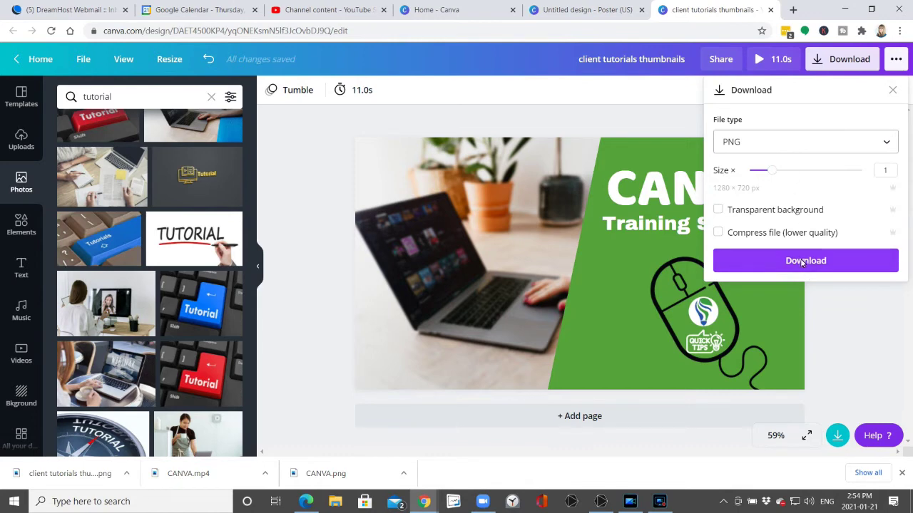
Add page 2 holding the recently used FREE! starburst sticker, enlarged across the page
click(573, 419)
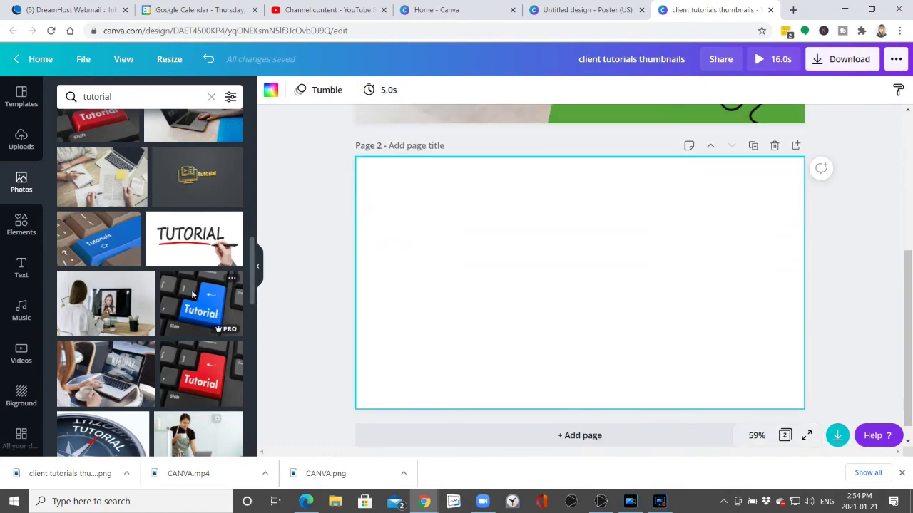
click(30, 226)
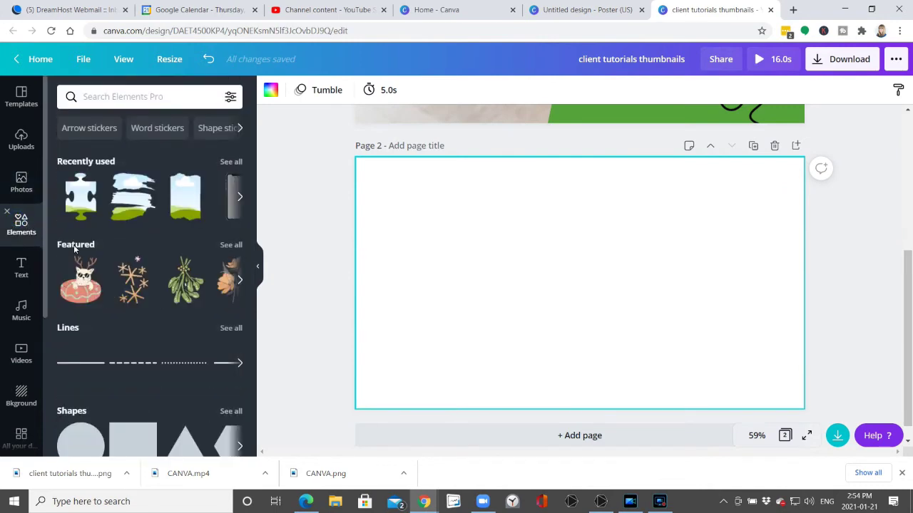
scroll(179, 278, down, 3)
scroll(179, 279, up, 3)
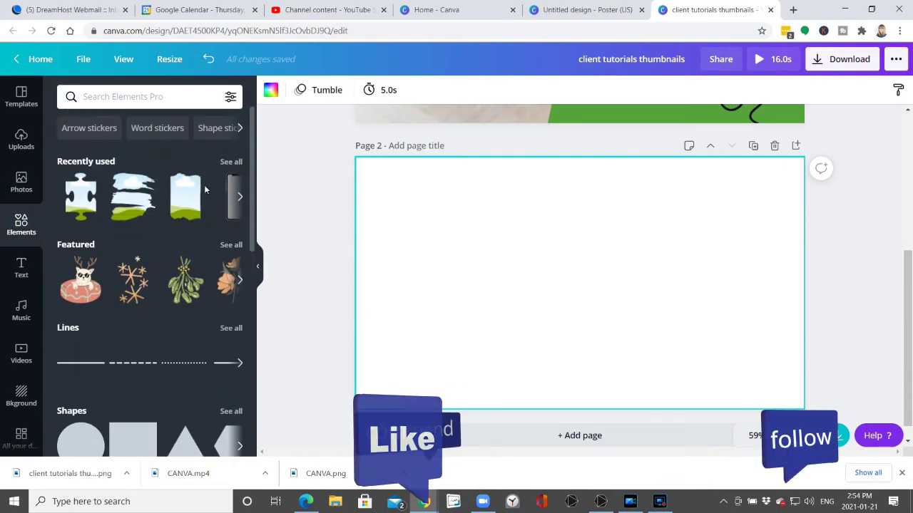
click(230, 159)
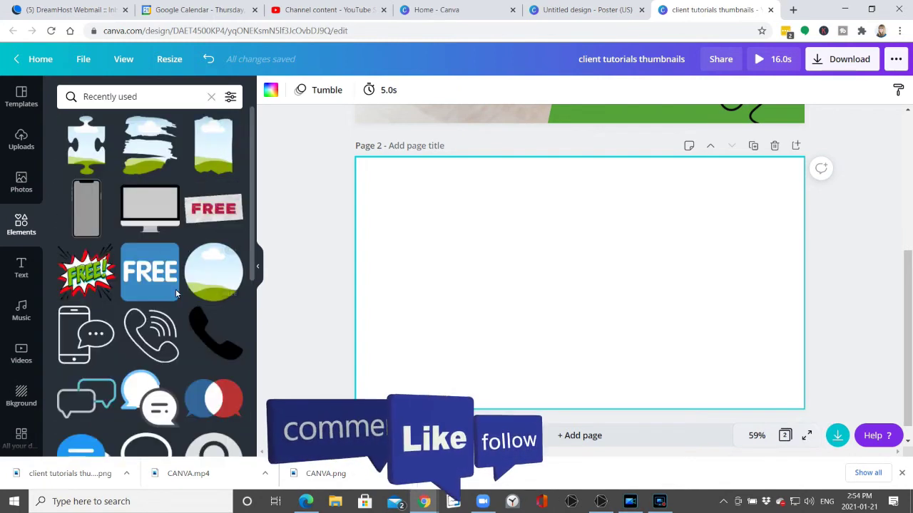
click(85, 270)
drag(529, 233, 463, 167)
drag(631, 333, 690, 372)
click(723, 309)
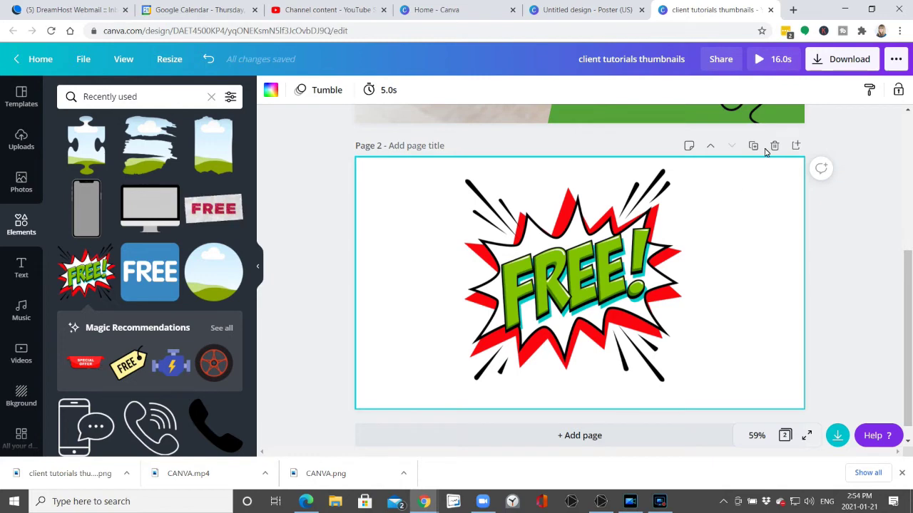
Set the download to a transparent-background PNG of Page 2 only
click(840, 60)
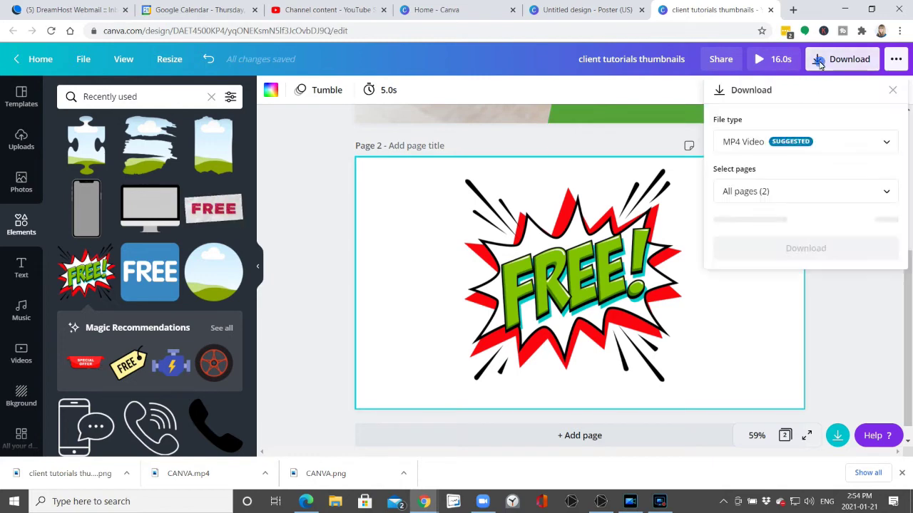
click(879, 141)
scroll(823, 79, up, 1)
click(784, 71)
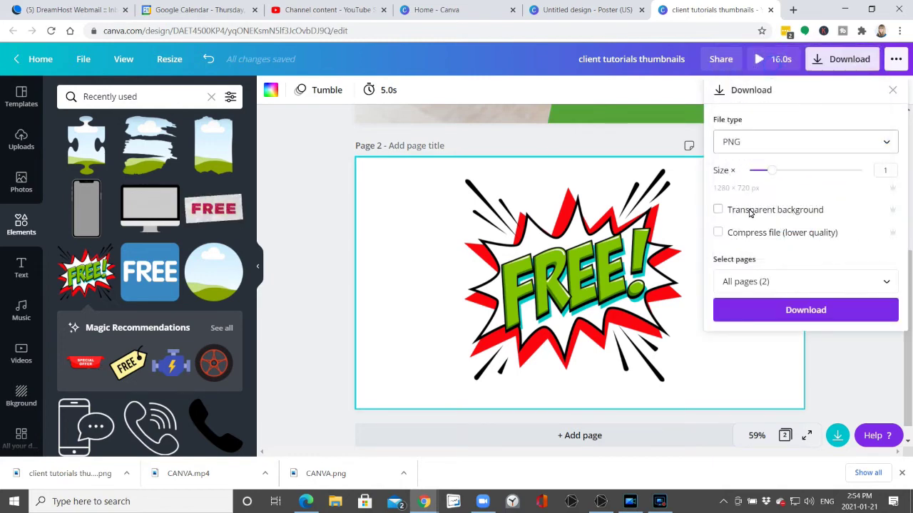
click(719, 210)
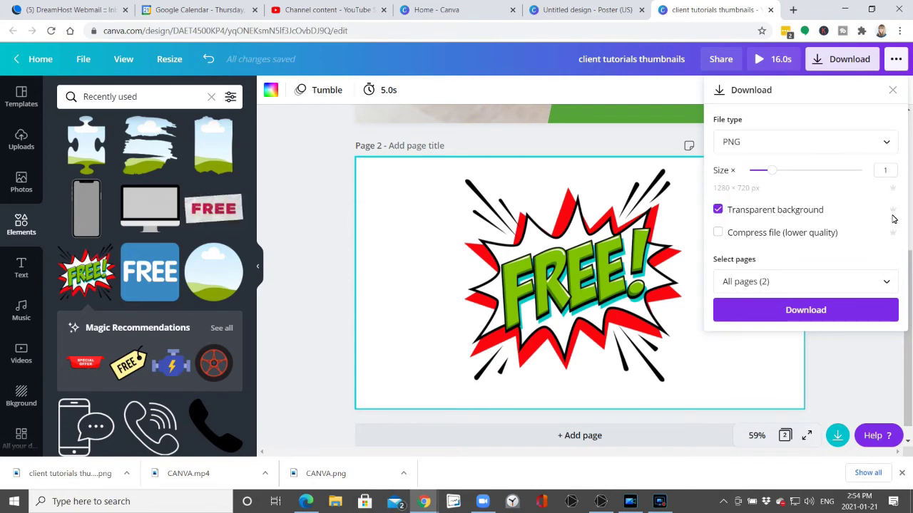
click(886, 281)
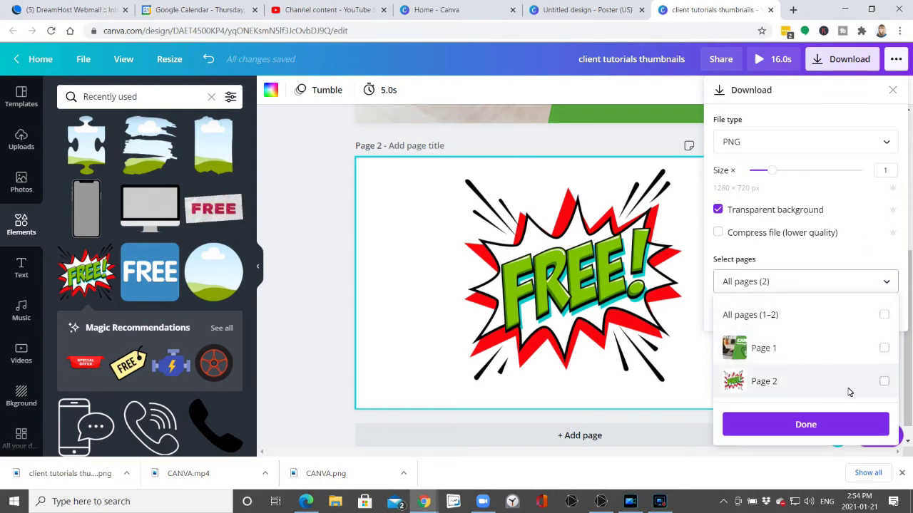
click(883, 381)
click(814, 425)
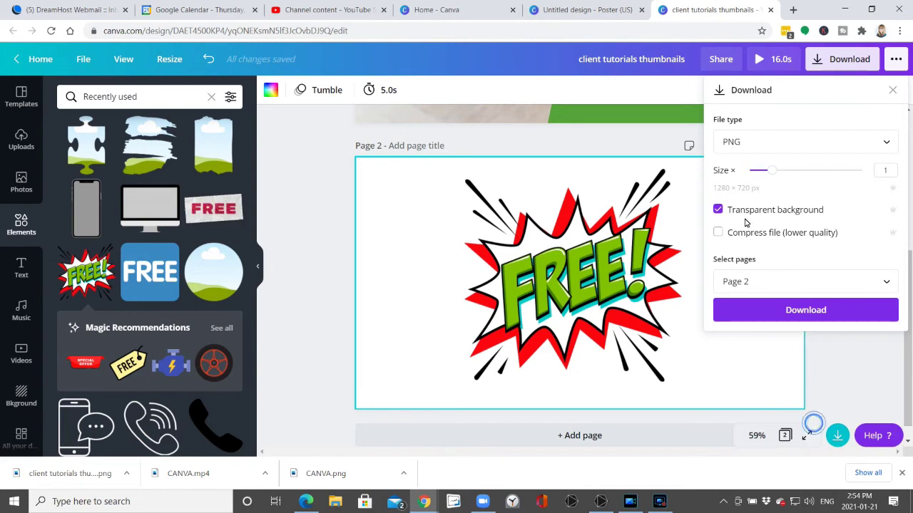
Download the PNG, dismiss the saved-design message, and open the downloaded file
click(816, 311)
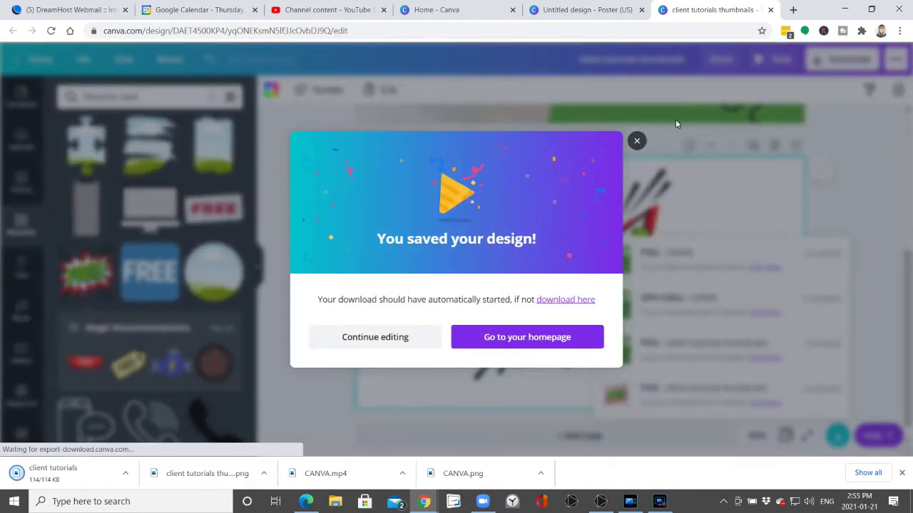
click(636, 141)
click(64, 473)
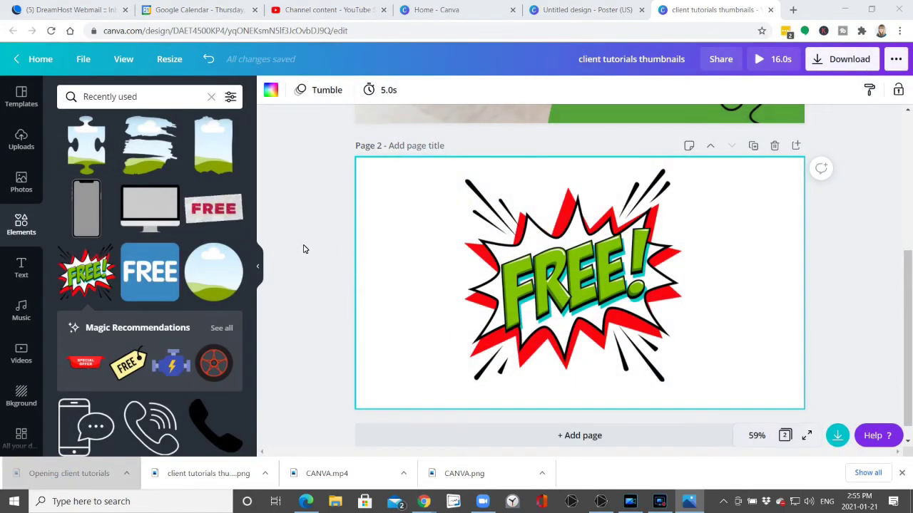
Add a third page with a green background colour
click(507, 434)
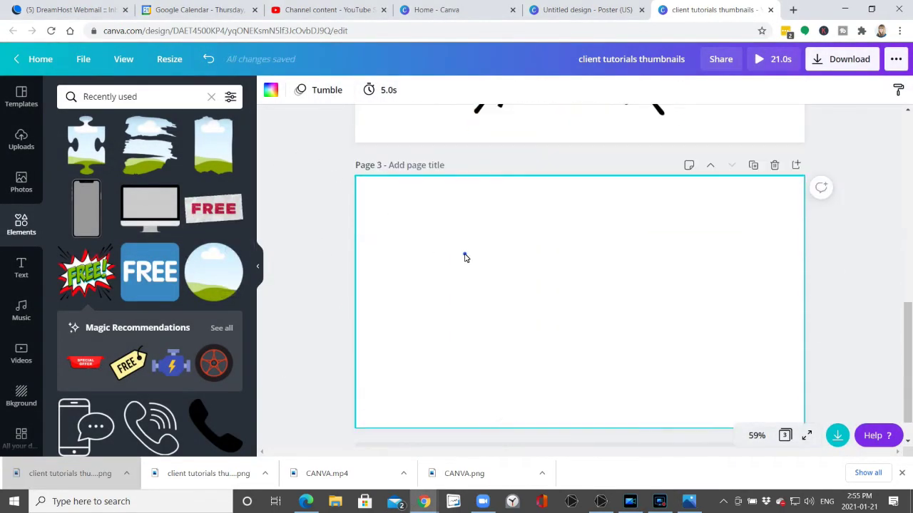
click(270, 90)
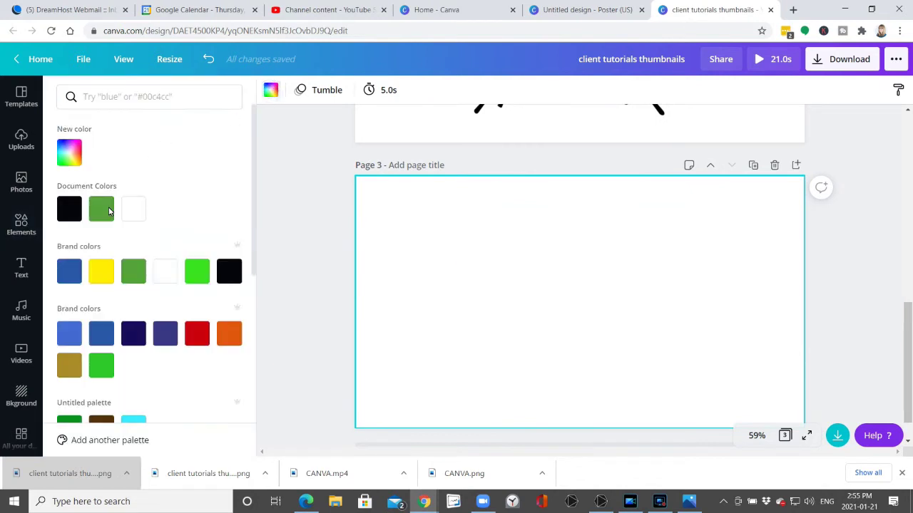
click(133, 271)
click(294, 278)
Upload 'client tutorials thumbnails (1)' from Downloads and place it toward page 3's upper left
click(21, 139)
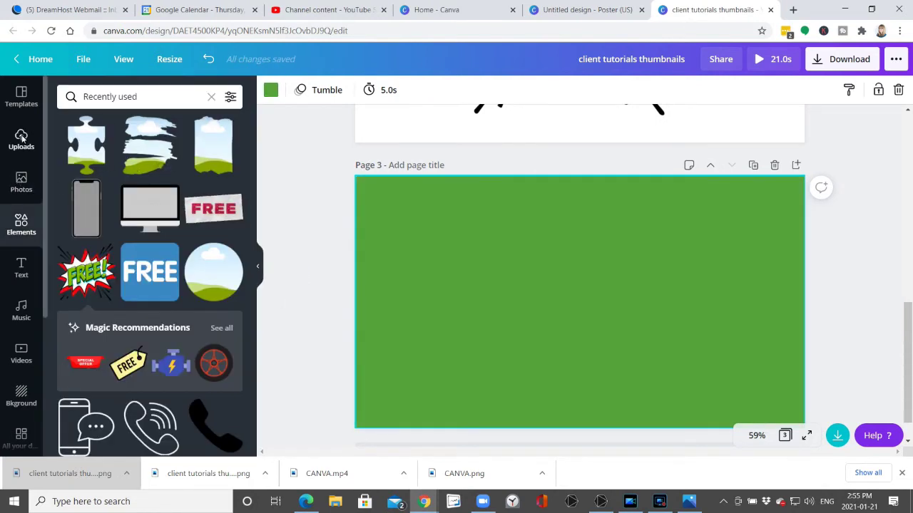
click(135, 126)
click(74, 161)
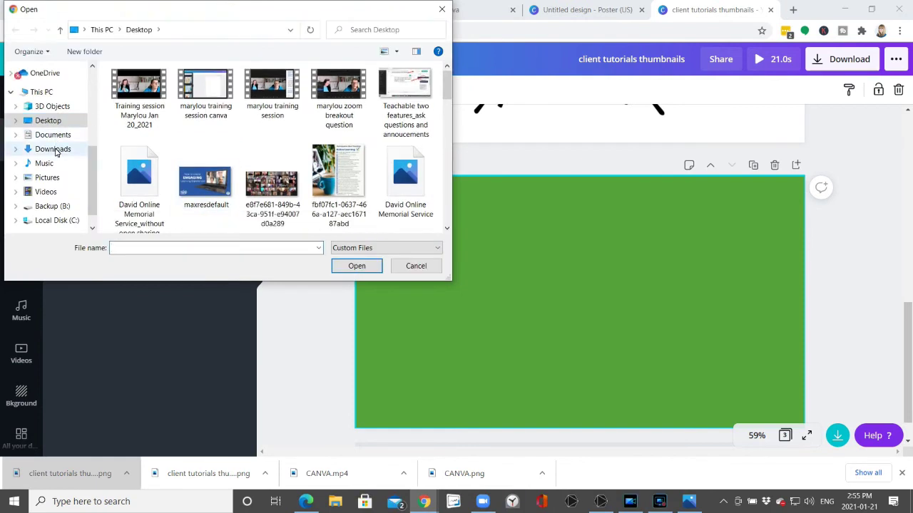
click(57, 149)
double_click(139, 121)
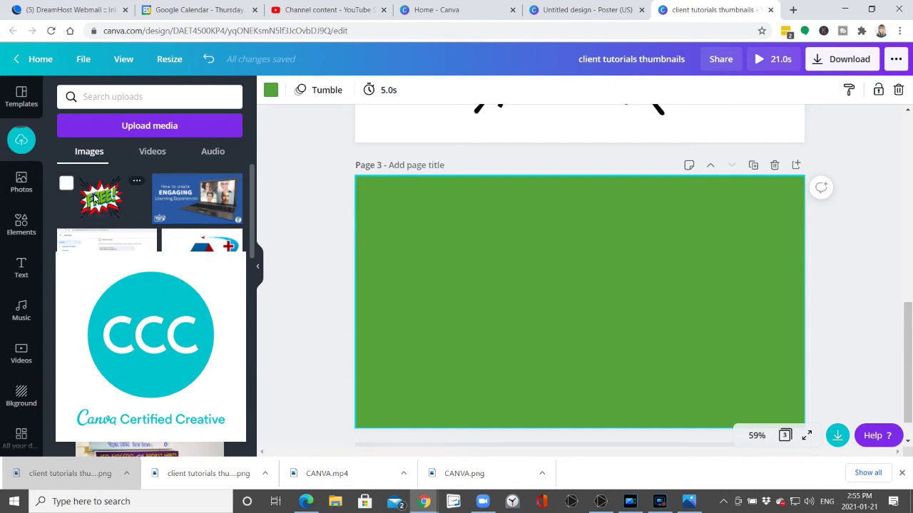
click(98, 200)
drag(601, 317, 545, 289)
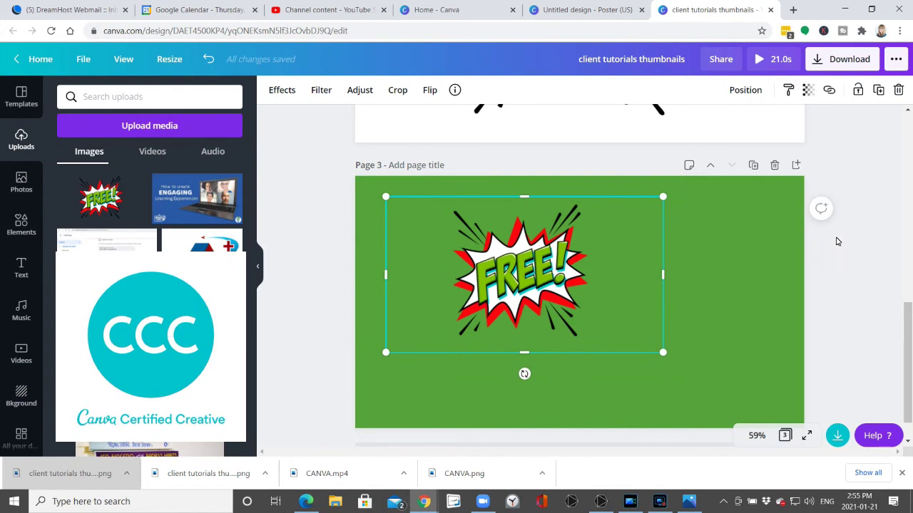